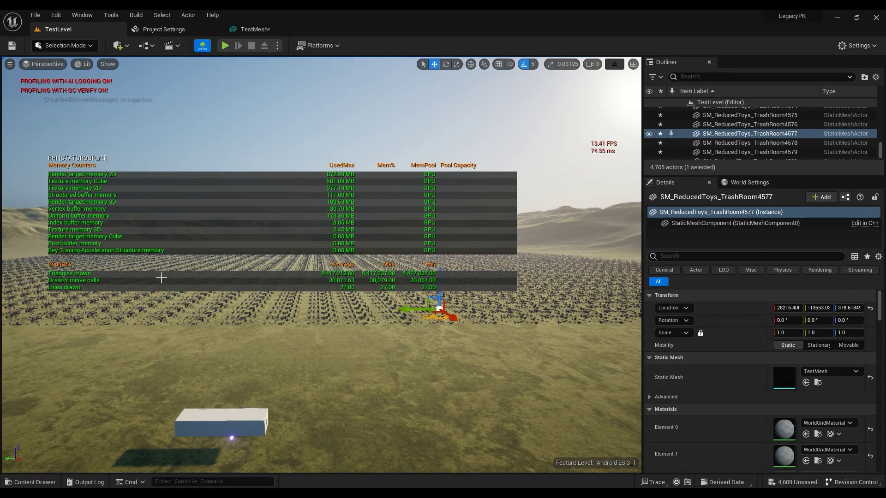
Select one of the mesh instances in the field and review its material elements.
{"action": "left_click", "coordinate": [407, 323]}
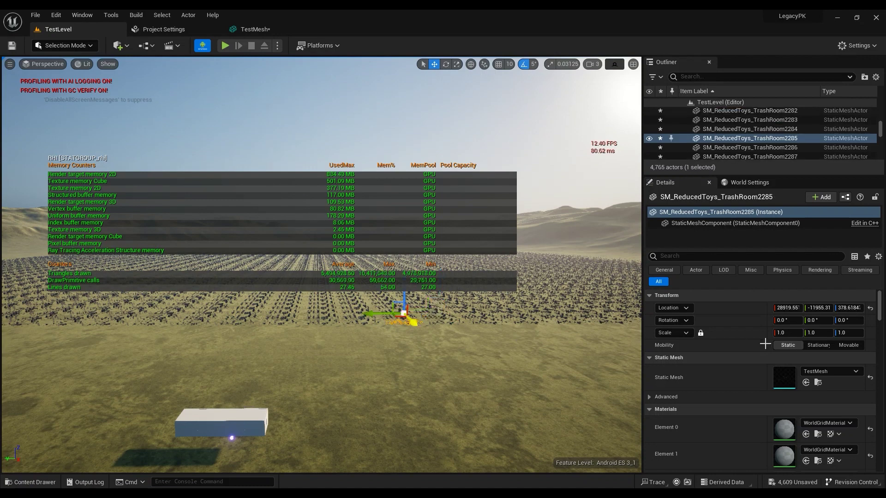
{"action": "scroll", "coordinate": [779, 383], "scroll_direction": "down", "scroll_amount": 3}
{"action": "scroll", "coordinate": [784, 381], "scroll_direction": "down", "scroll_amount": 2}
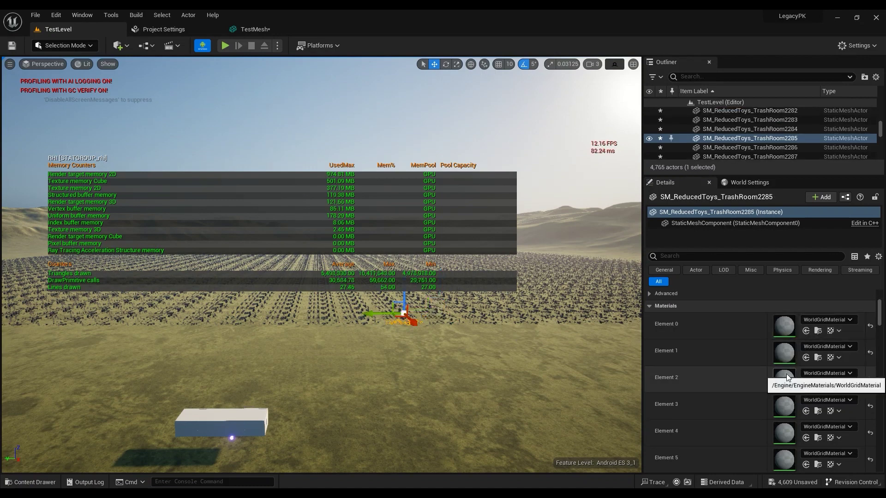
{"action": "scroll", "coordinate": [789, 378], "scroll_direction": "down", "scroll_amount": 2}
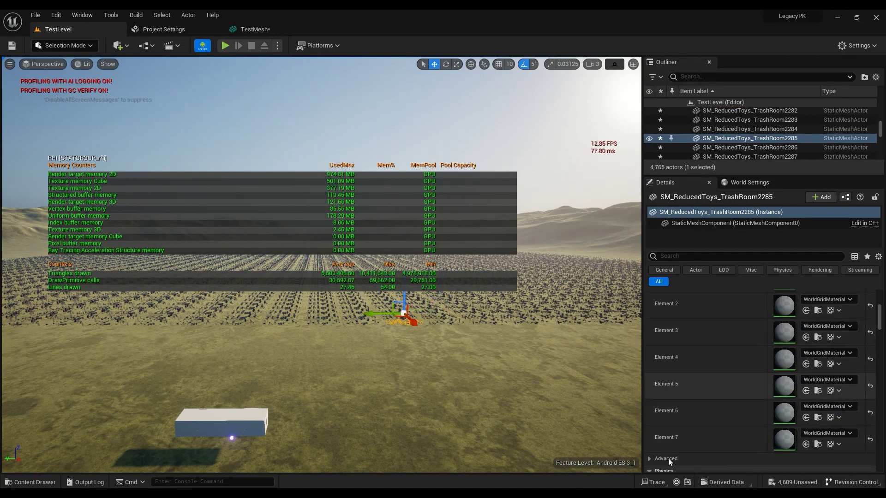
{"action": "scroll", "coordinate": [696, 410], "scroll_direction": "up", "scroll_amount": 2}
{"action": "scroll", "coordinate": [699, 323], "scroll_direction": "up", "scroll_amount": 1}
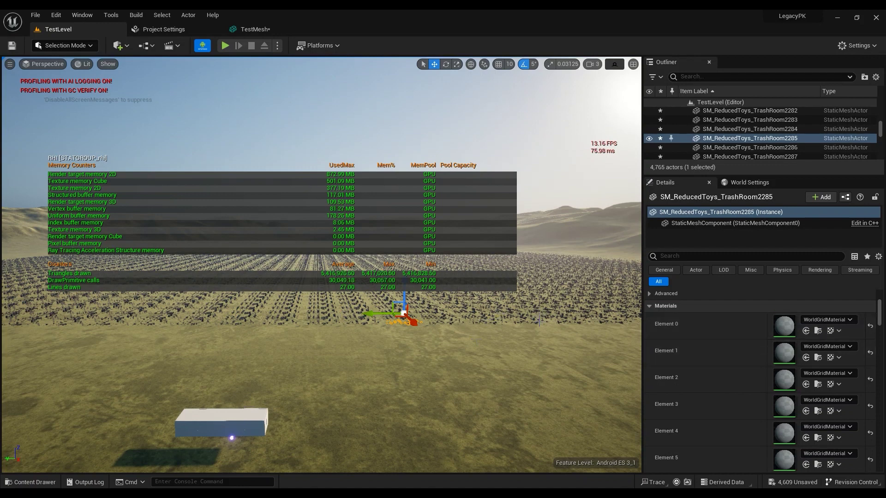
{"action": "right_click_drag", "start_coordinate": [539, 320], "coordinate": [564, 300]}
{"action": "mouse_move", "coordinate": [315, 303]}
{"action": "right_mouse_down"}
{"action": "mouse_move", "coordinate": [337, 299]}
{"action": "mouse_move", "coordinate": [279, 289]}
{"action": "mouse_move", "coordinate": [286, 298]}
{"action": "mouse_move", "coordinate": [318, 297]}
{"action": "right_mouse_up"}
Open the instance's TestMesh asset, turn off Nanite support, apply the change and return to the level.
{"action": "scroll", "coordinate": [778, 339], "scroll_direction": "up", "scroll_amount": 1}
{"action": "scroll", "coordinate": [781, 342], "scroll_direction": "up", "scroll_amount": 1}
{"action": "double_click", "coordinate": [792, 326]}
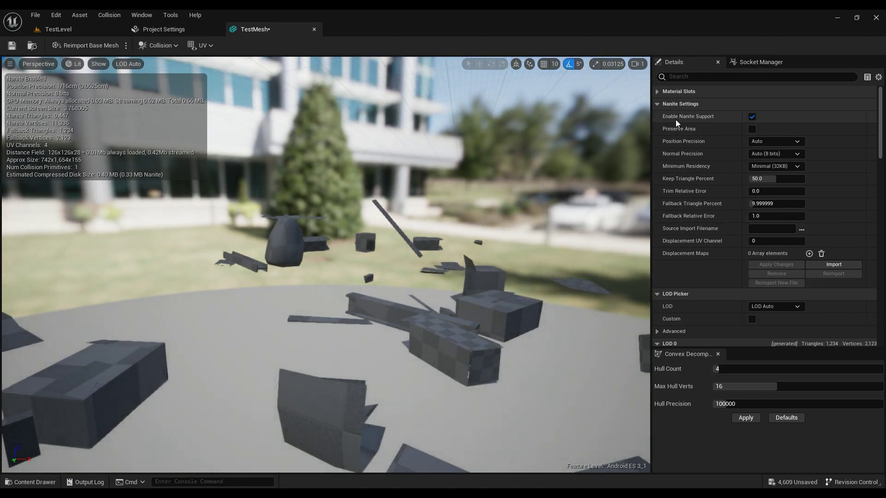
{"action": "left_click", "coordinate": [752, 117]}
{"action": "left_click", "coordinate": [770, 265]}
{"action": "left_click", "coordinate": [49, 30]}
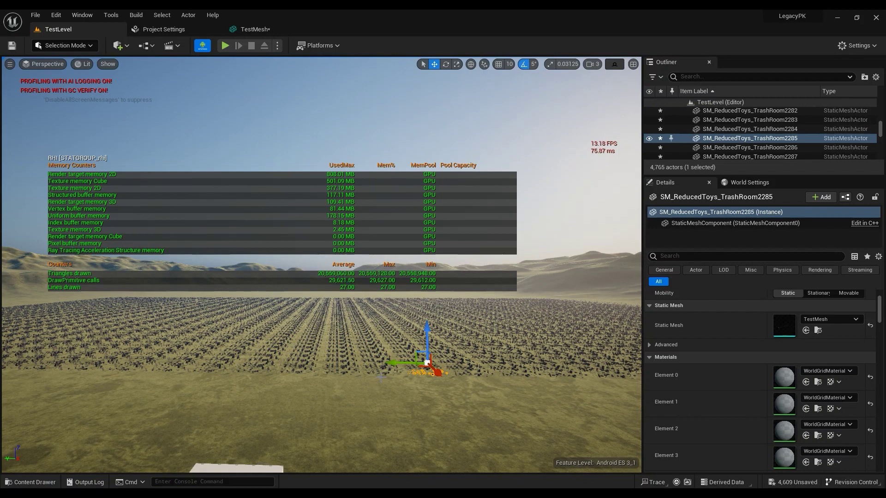
Re-enable Nanite support on TestMesh, apply the change, save the asset and view the mesh field in the level.
{"action": "left_click", "coordinate": [262, 31]}
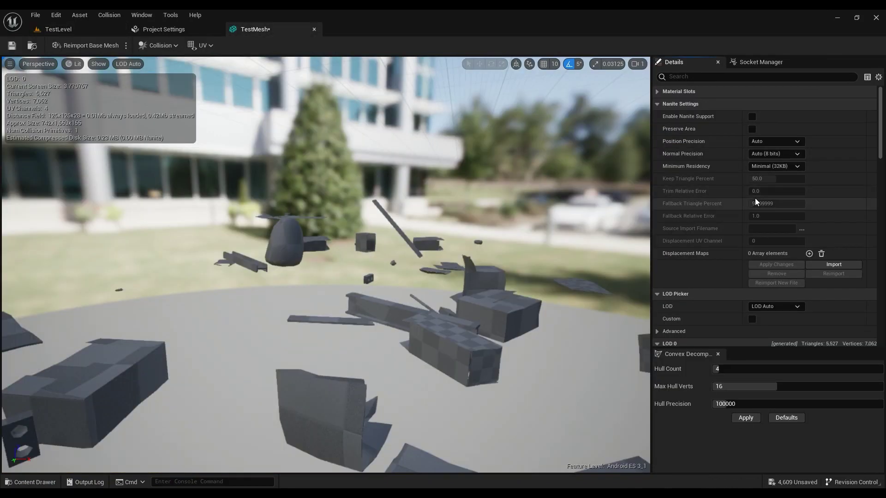
{"action": "left_click", "coordinate": [753, 117]}
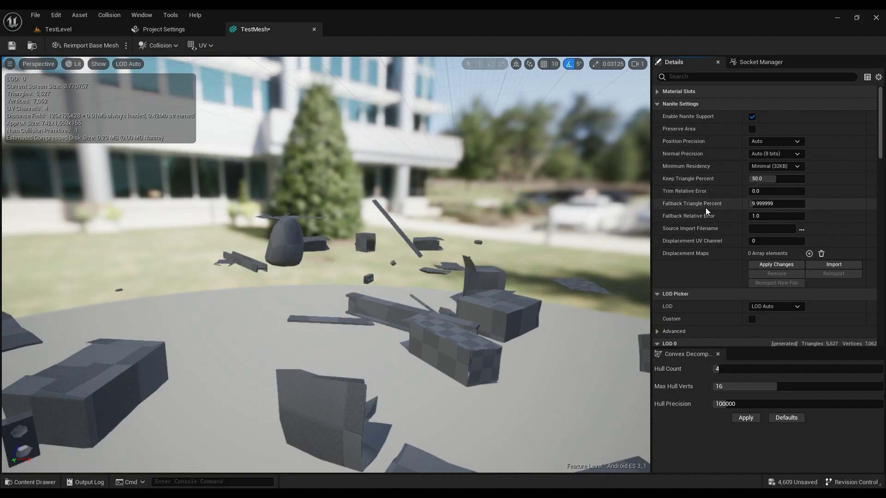
{"action": "left_click", "coordinate": [785, 265]}
{"action": "left_click", "coordinate": [12, 45]}
{"action": "left_click", "coordinate": [53, 29]}
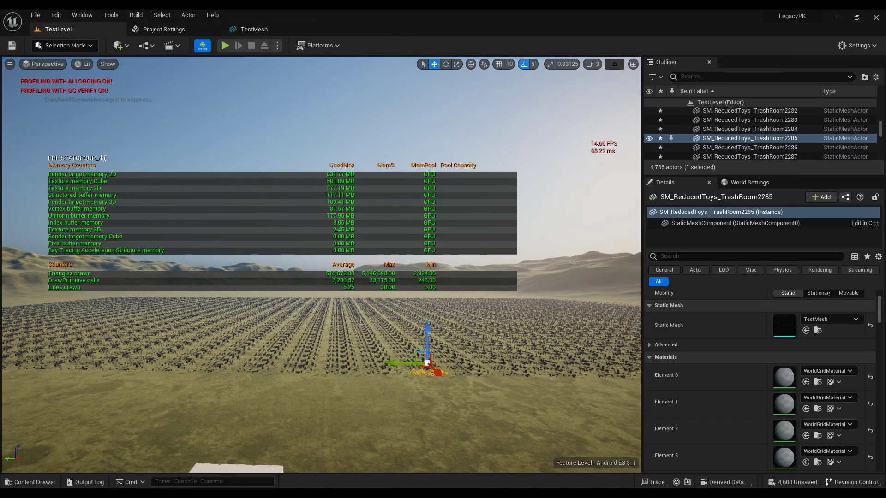
{"action": "right_click_drag", "start_coordinate": [336, 300], "coordinate": [334, 295]}
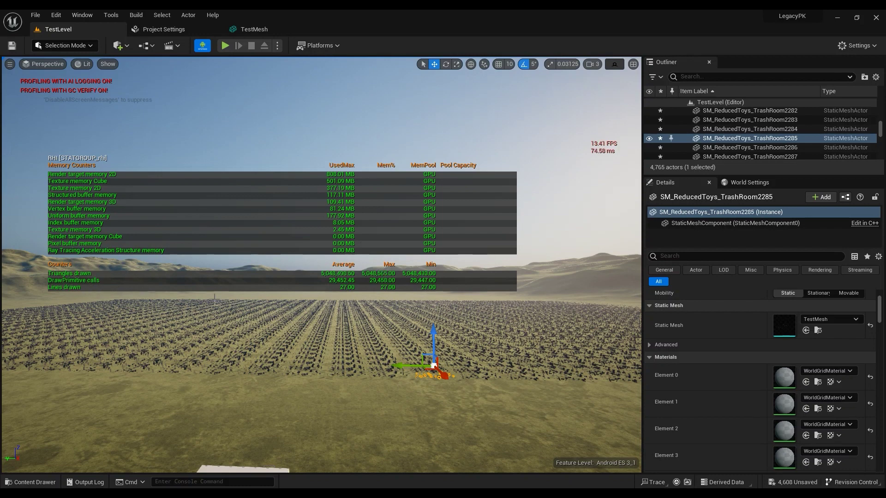
{"action": "right_click_drag", "start_coordinate": [214, 297], "coordinate": [240, 312]}
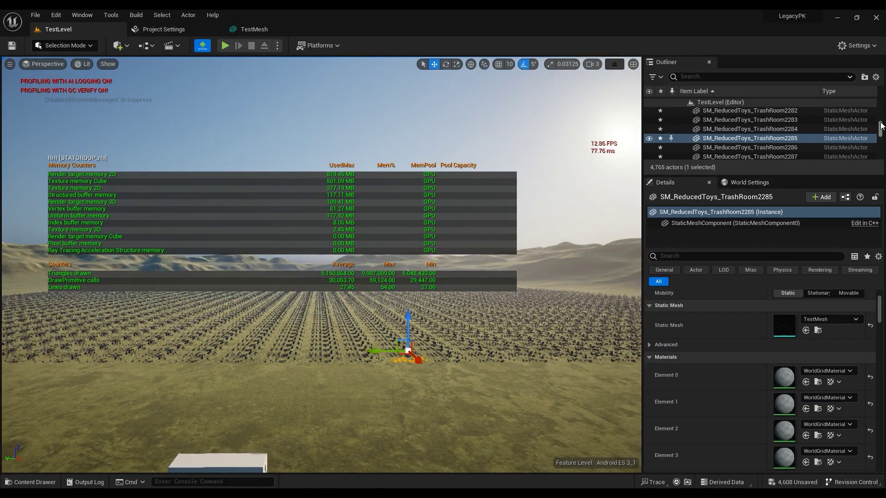
Examine the mobile options in the project's engine rendering settings and return to the level.
{"action": "left_click_drag", "start_coordinate": [880, 128], "coordinate": [883, 98]}
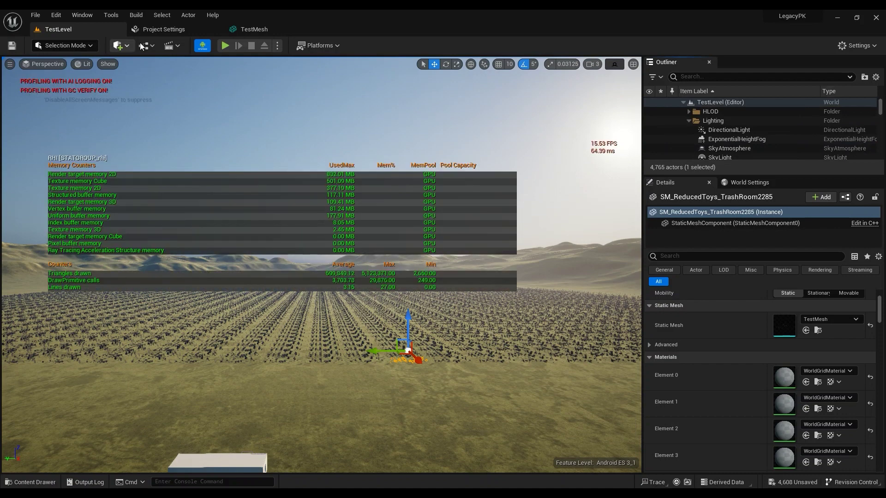
{"action": "left_click", "coordinate": [157, 30]}
{"action": "left_click", "coordinate": [55, 14]}
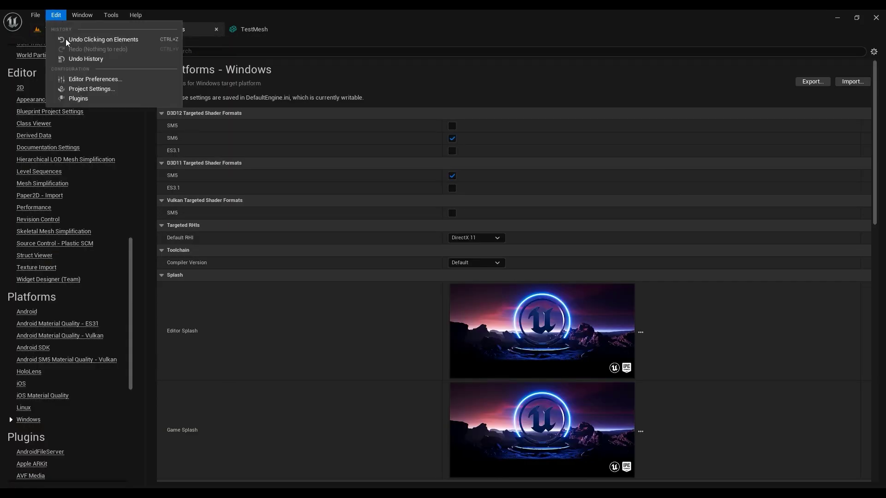
{"action": "left_click", "coordinate": [56, 89]}
{"action": "scroll", "coordinate": [36, 304], "scroll_direction": "down", "scroll_amount": 4}
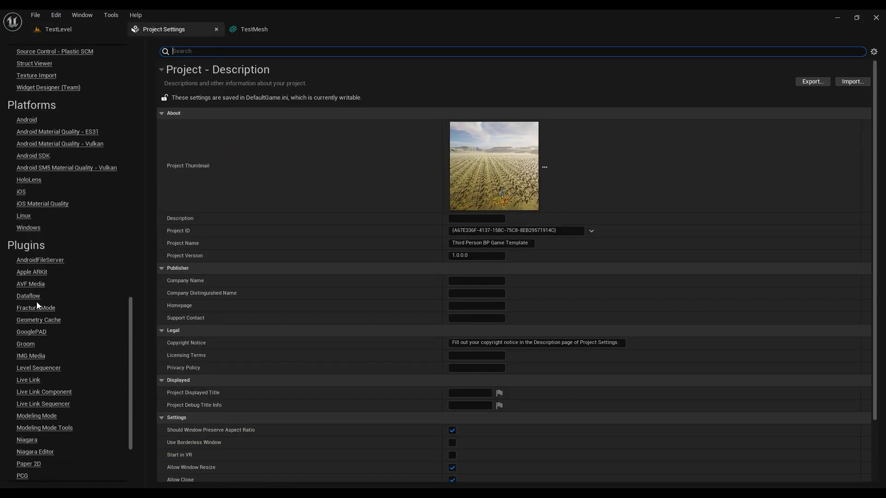
{"action": "left_click_drag", "start_coordinate": [131, 305], "coordinate": [130, 162]}
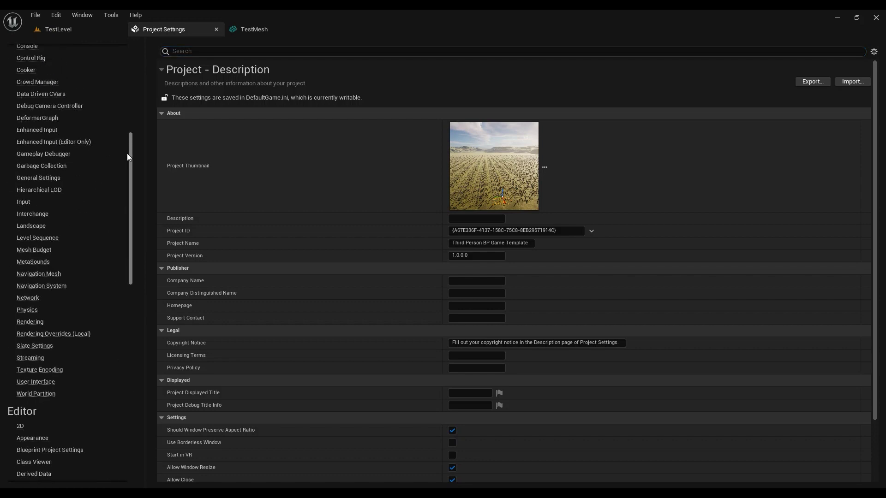
{"action": "left_click", "coordinate": [42, 328]}
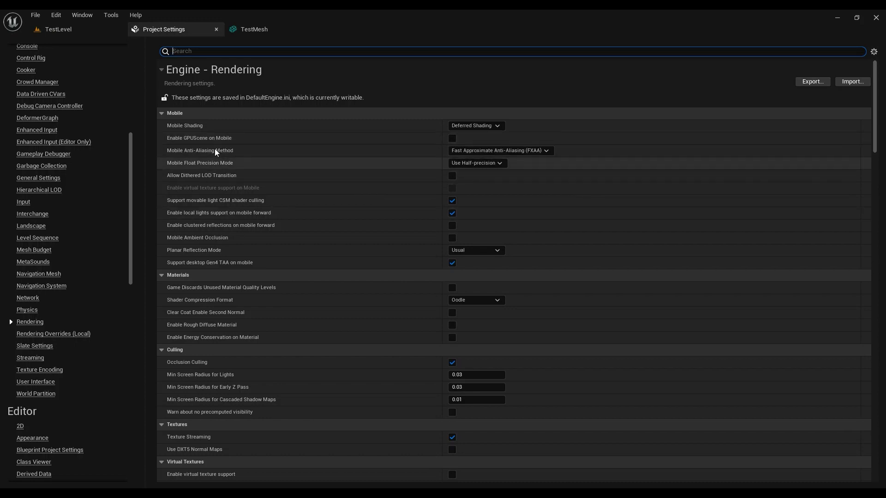
{"action": "left_click", "coordinate": [82, 29]}
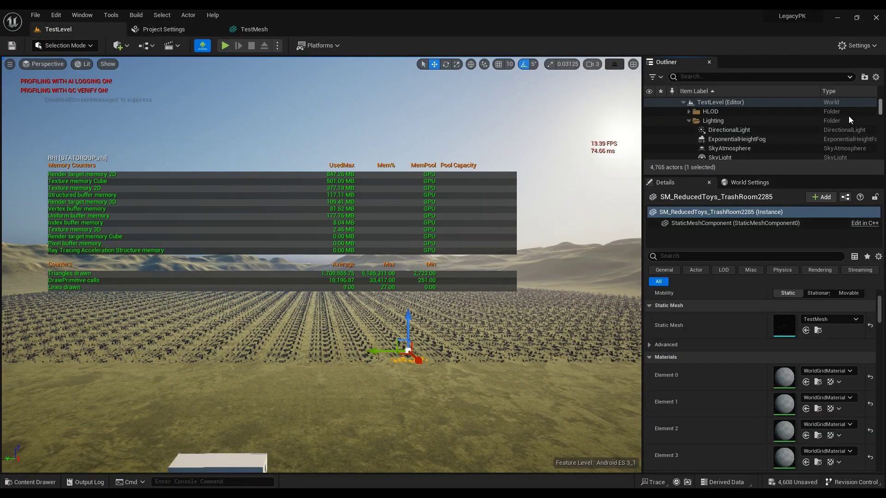
Select all actors from SM_ReducedToys_TrashRoom through SM_ReducedToys_TrashRoom4608 and merge them with the Batch method.
{"action": "scroll", "coordinate": [837, 123], "scroll_direction": "down", "scroll_amount": 5}
{"action": "scroll", "coordinate": [780, 132], "scroll_direction": "up", "scroll_amount": 5}
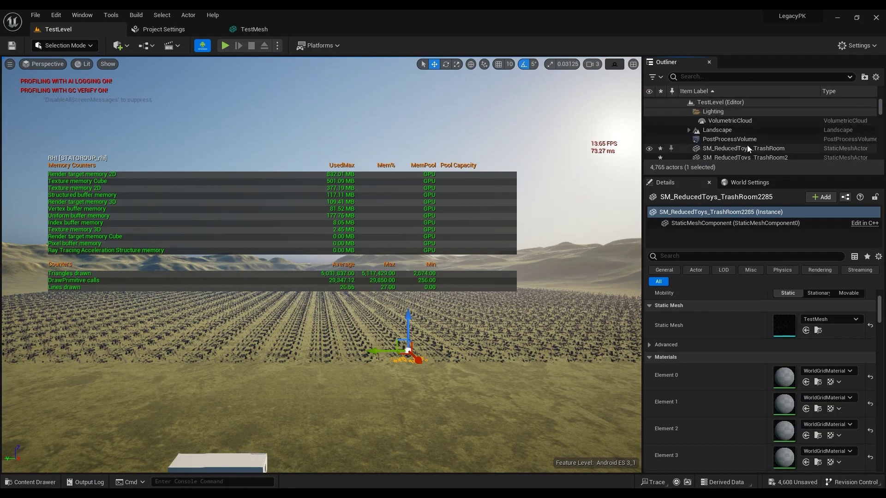
{"action": "scroll", "coordinate": [747, 145], "scroll_direction": "down", "scroll_amount": 3}
{"action": "left_click", "coordinate": [757, 123]}
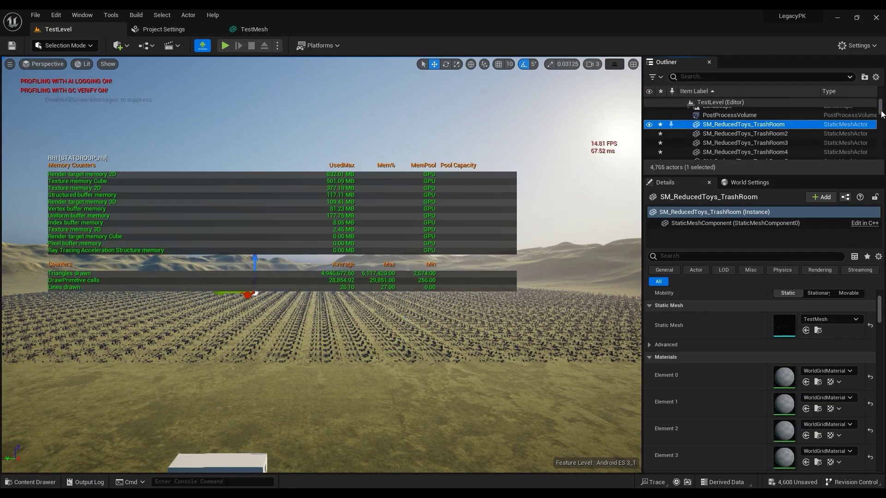
{"action": "left_click_drag", "start_coordinate": [880, 108], "coordinate": [866, 154]}
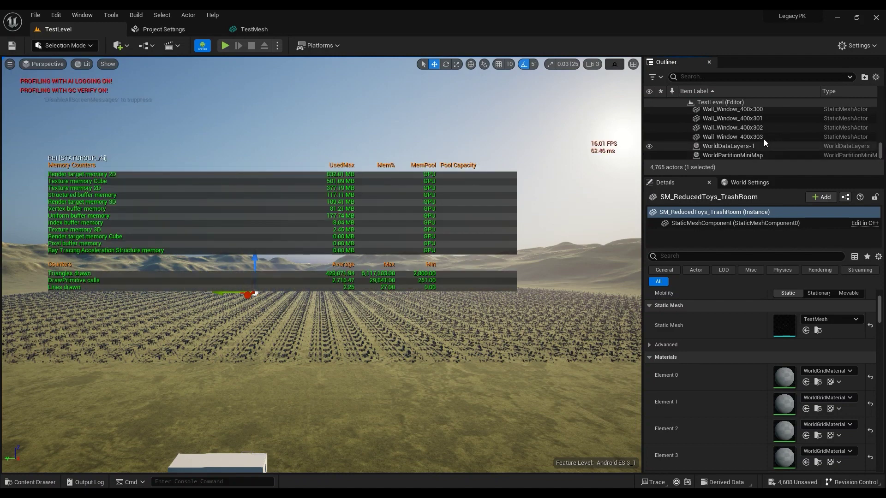
{"action": "scroll", "coordinate": [761, 137], "scroll_direction": "up", "scroll_amount": 10}
{"action": "scroll", "coordinate": [761, 137], "scroll_direction": "up", "scroll_amount": 3}
{"action": "left_click", "coordinate": [747, 124], "text": "shift"}
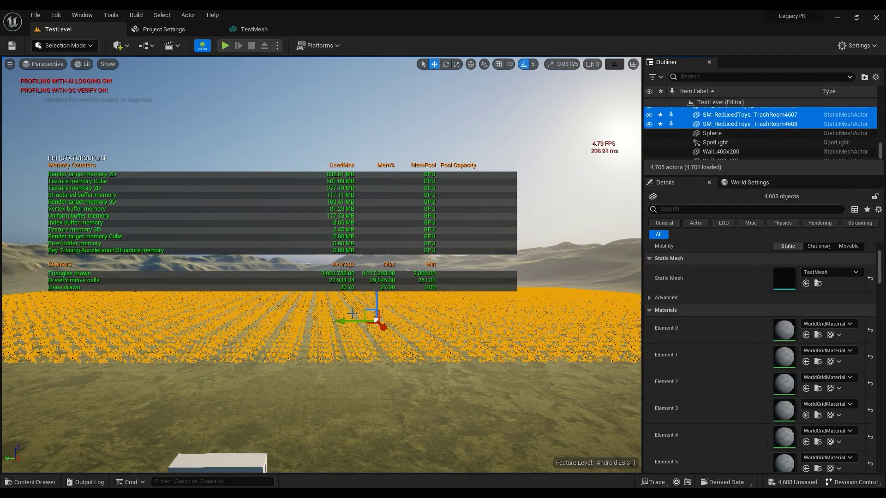
{"action": "left_click", "coordinate": [188, 15]}
{"action": "mouse_move", "coordinate": [211, 261]}
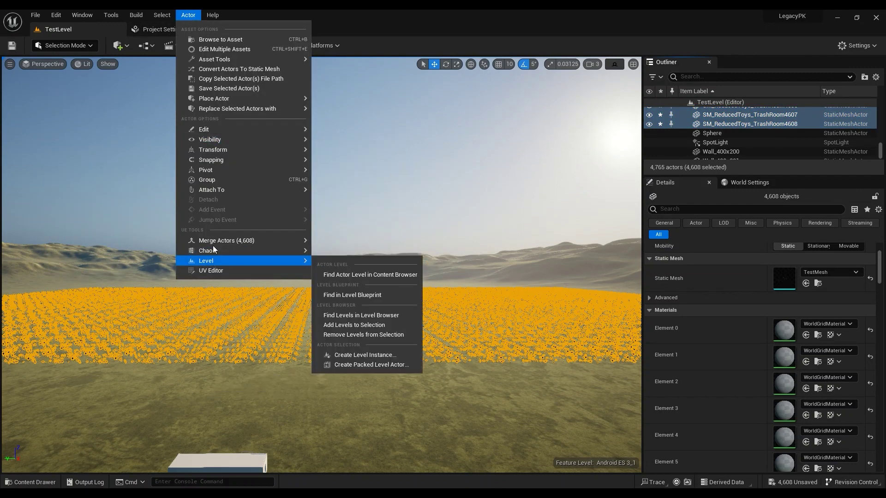
{"action": "mouse_move", "coordinate": [214, 241]}
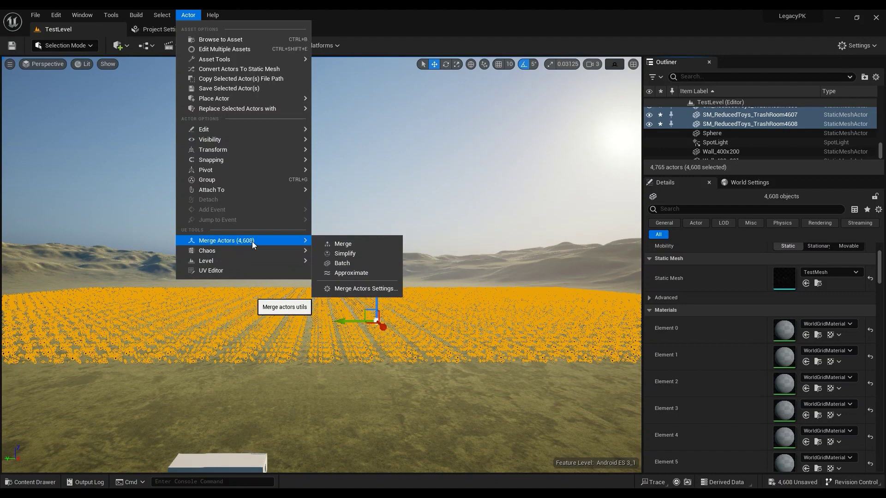
{"action": "left_click", "coordinate": [342, 263]}
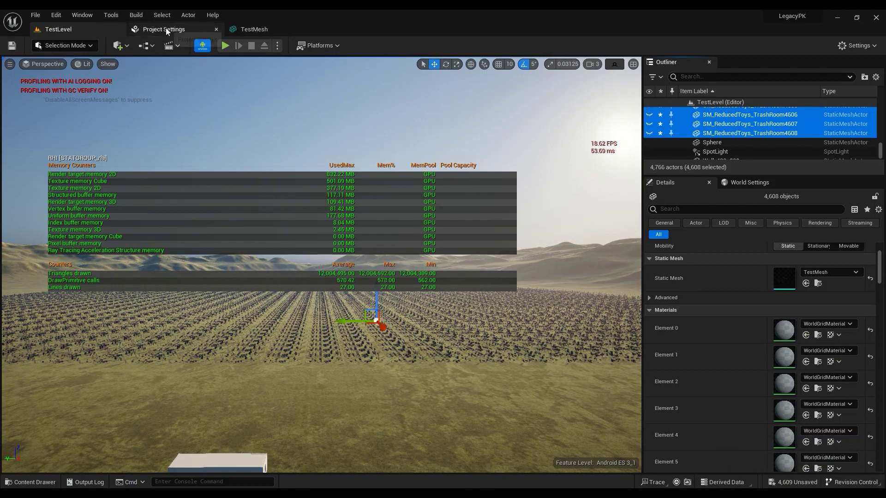
{"action": "mouse_move", "coordinate": [456, 155]}
{"action": "right_mouse_down"}
{"action": "mouse_move", "coordinate": [401, 184]}
{"action": "mouse_move", "coordinate": [462, 159]}
{"action": "mouse_move", "coordinate": [450, 161]}
{"action": "right_mouse_up"}
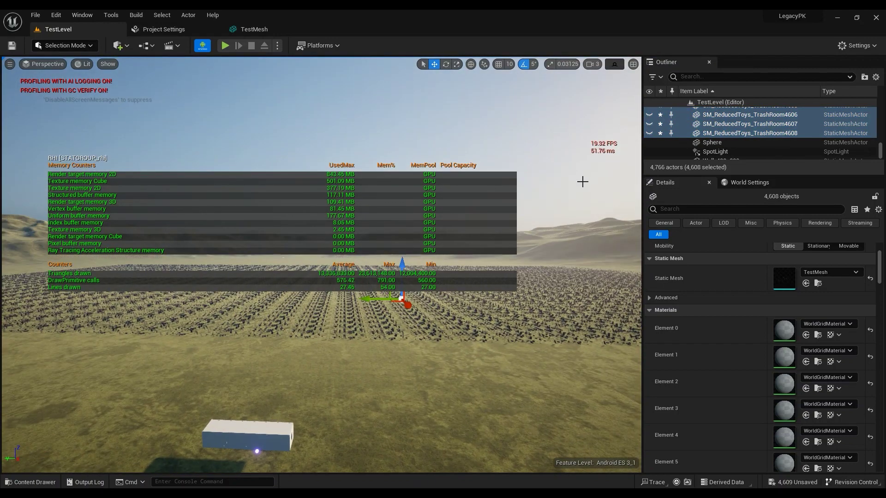
Turn on Enable GPUScene on Mobile in the project's rendering settings and restart the editor.
{"action": "left_click", "coordinate": [160, 30]}
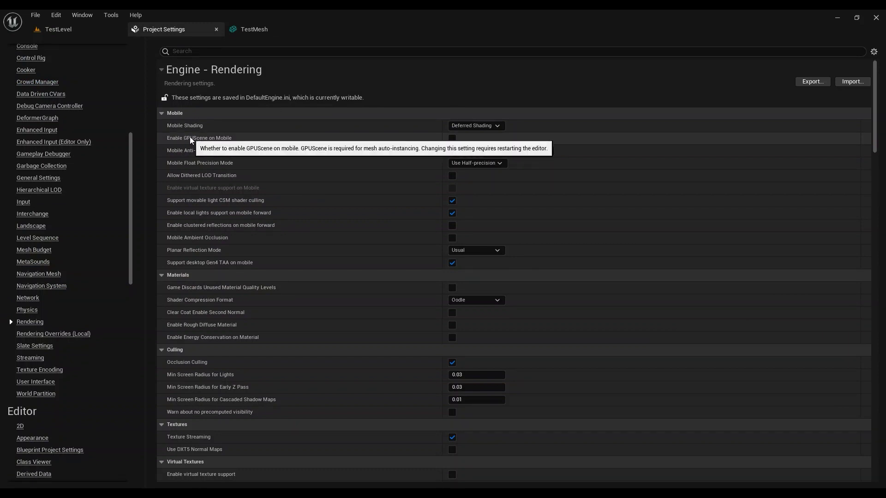
{"action": "left_click", "coordinate": [453, 138]}
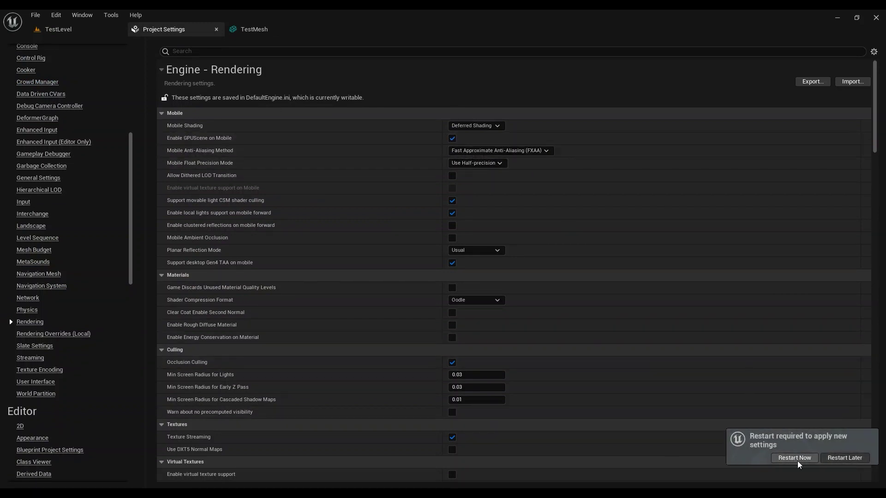
{"action": "left_click", "coordinate": [795, 458]}
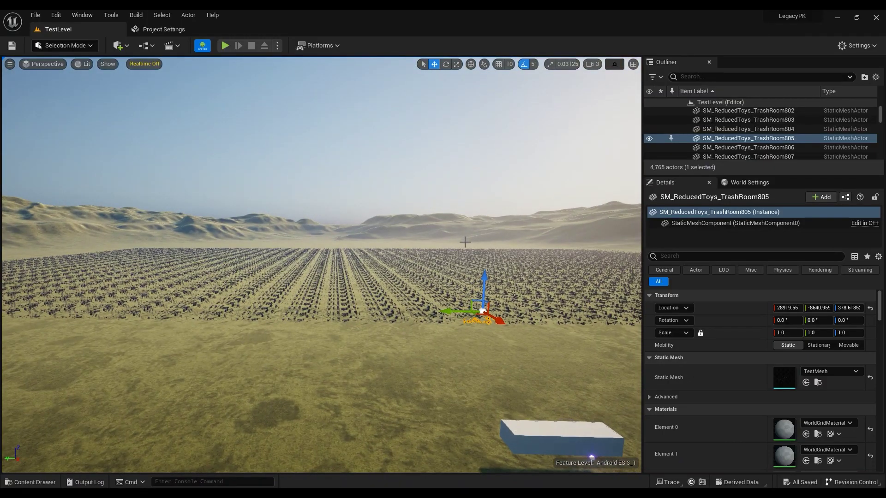
Run the console command stat fps to display the frame rate over the mesh field.
{"action": "right_click_drag", "start_coordinate": [428, 342], "coordinate": [493, 324]}
{"action": "key", "text": "grave"}
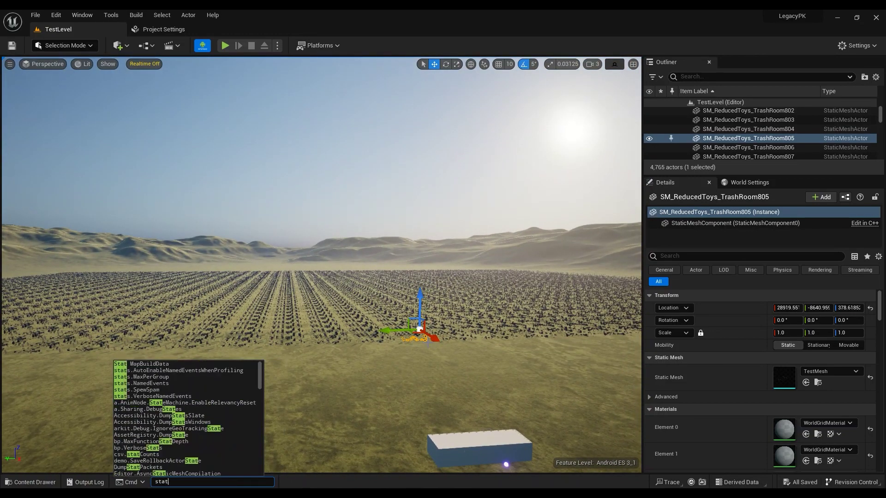
{"action": "type", "text": "fps"}
{"action": "key", "text": "Return"}
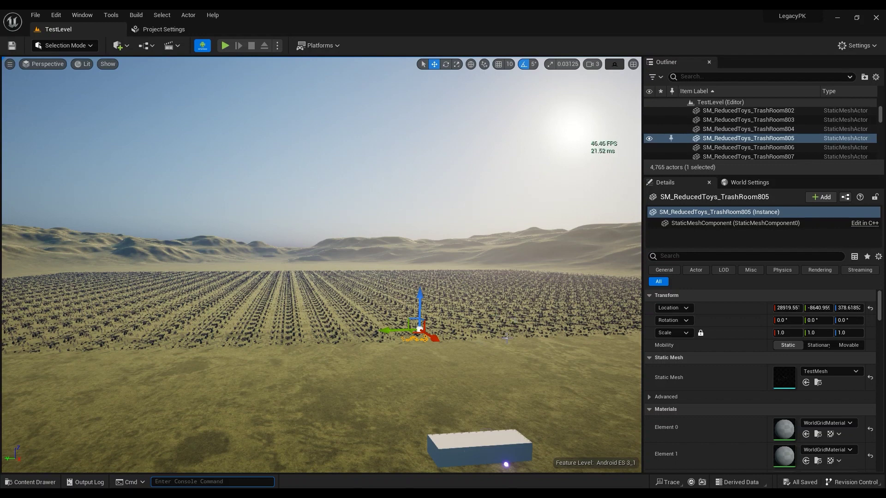
{"action": "right_click_drag", "start_coordinate": [541, 263], "coordinate": [532, 264]}
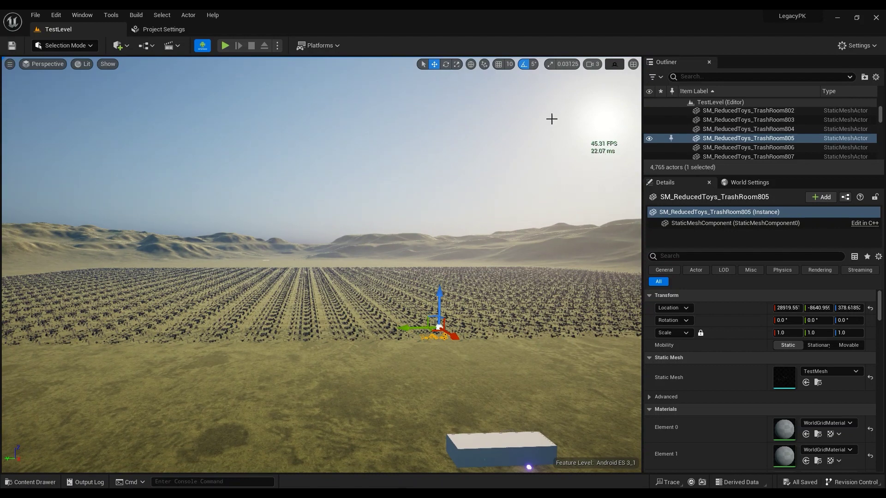
Check the Enable GPUScene on Mobile option in the project's rendering settings and return to the level's actor list.
{"action": "left_click", "coordinate": [154, 28]}
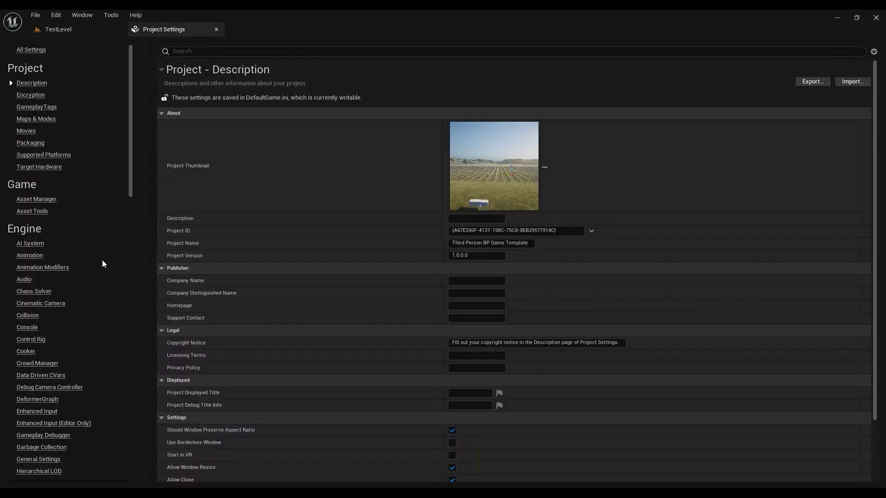
{"action": "scroll", "coordinate": [96, 283], "scroll_direction": "down", "scroll_amount": 5}
{"action": "left_click", "coordinate": [30, 426]}
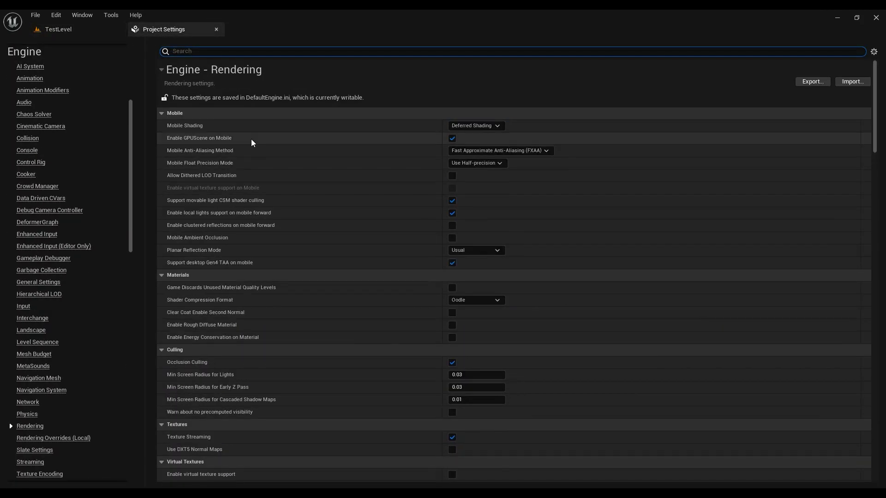
{"action": "left_click", "coordinate": [77, 31]}
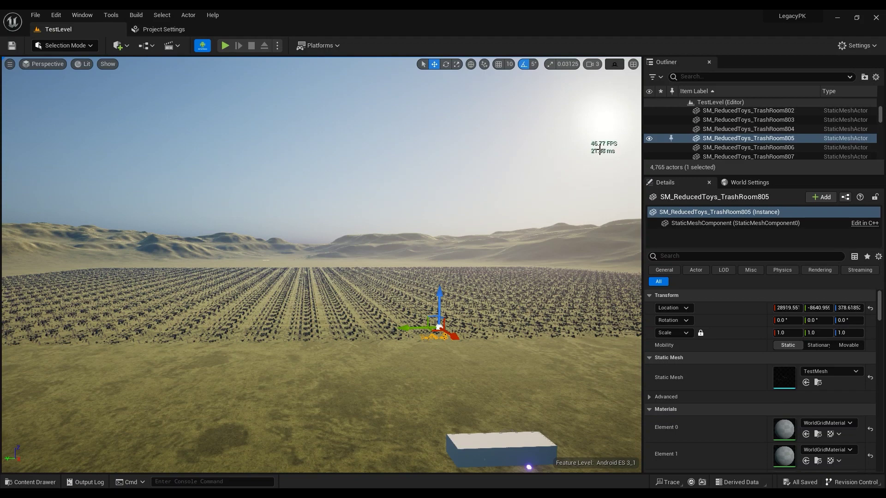
{"action": "mouse_move", "coordinate": [513, 215]}
{"action": "right_mouse_down"}
{"action": "mouse_move", "coordinate": [492, 207]}
{"action": "mouse_move", "coordinate": [499, 210]}
{"action": "right_mouse_up"}
{"action": "left_click_drag", "start_coordinate": [880, 114], "coordinate": [881, 104]}
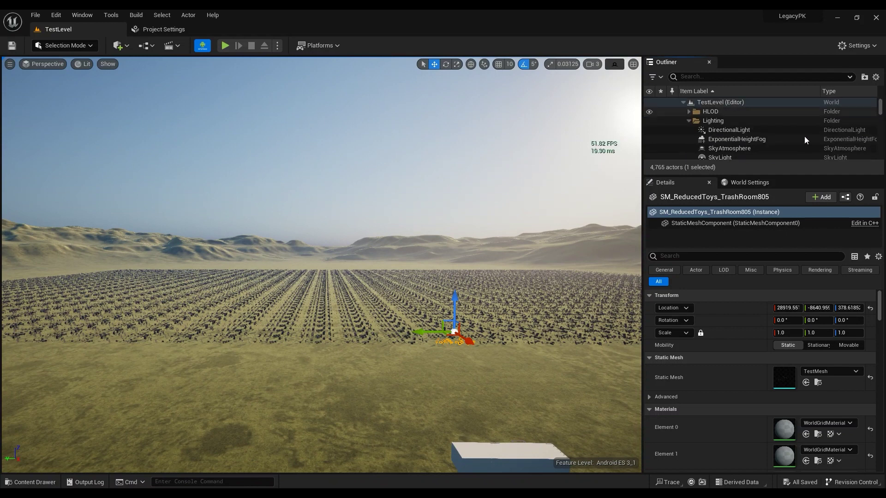
With GPUScene enabled, select every actor from SM_ReducedToys_TrashRoom to SM_ReducedToys_TrashRoom4608 and merge them using Batch.
{"action": "scroll", "coordinate": [801, 137], "scroll_direction": "down", "scroll_amount": 5}
{"action": "left_click", "coordinate": [794, 125]}
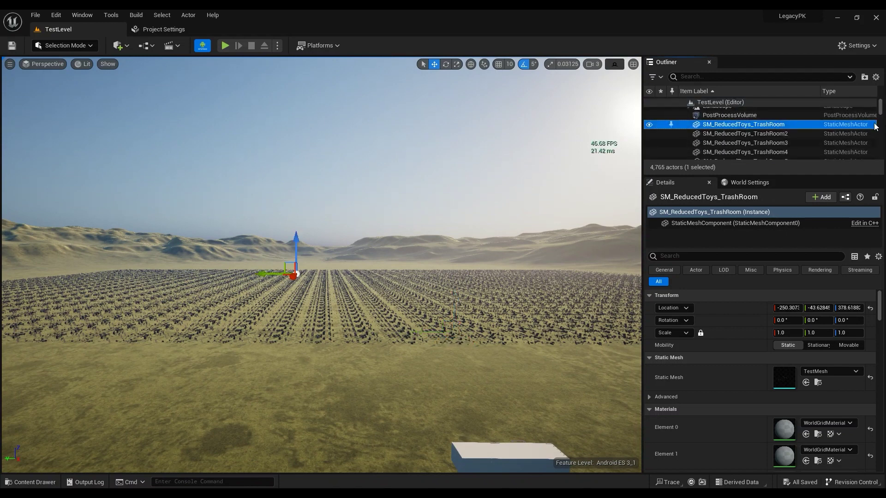
{"action": "left_click_drag", "start_coordinate": [880, 105], "coordinate": [880, 154]}
{"action": "scroll", "coordinate": [774, 134], "scroll_direction": "up", "scroll_amount": 5}
{"action": "scroll", "coordinate": [774, 133], "scroll_direction": "up", "scroll_amount": 2}
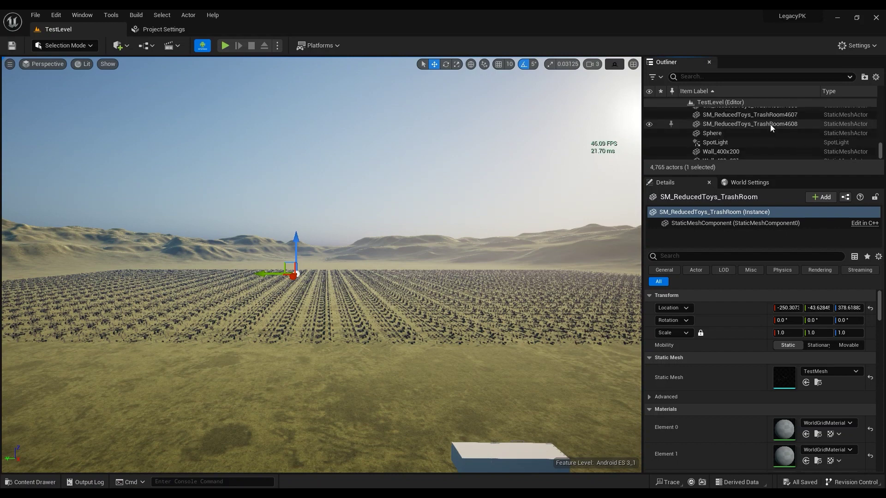
{"action": "left_click", "coordinate": [771, 123], "text": "shift"}
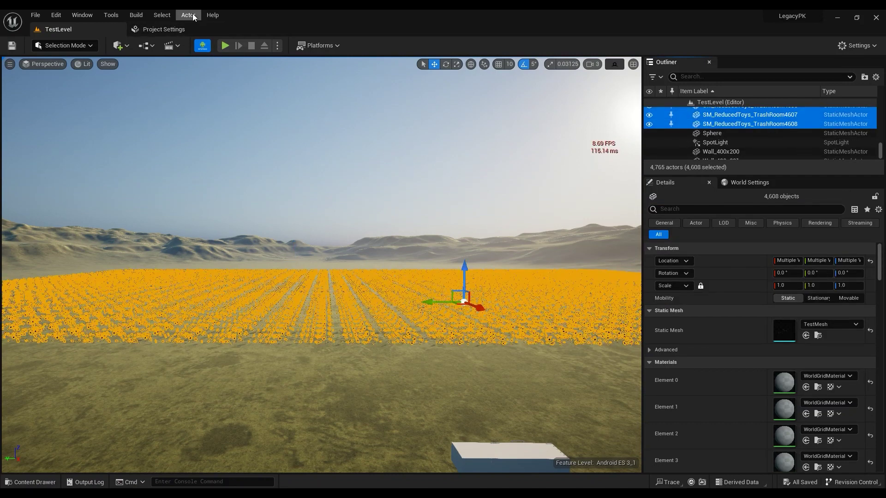
{"action": "left_click", "coordinate": [191, 14]}
{"action": "mouse_move", "coordinate": [221, 241]}
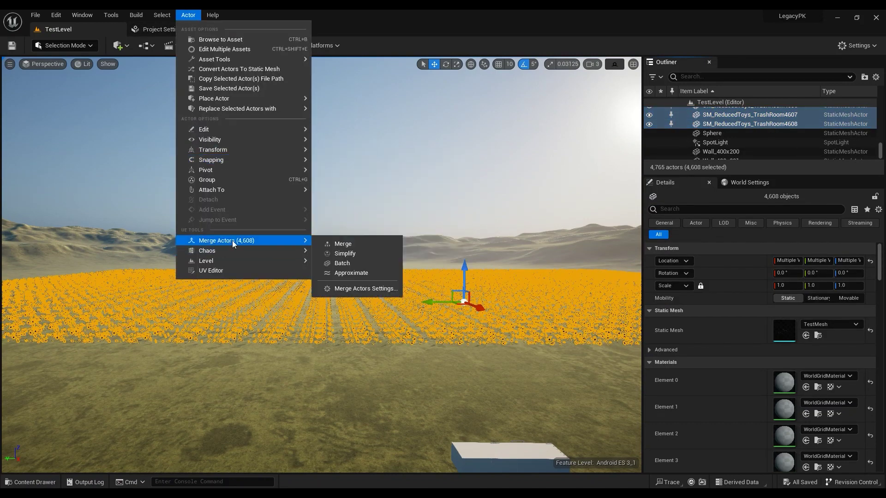
{"action": "left_click", "coordinate": [333, 265]}
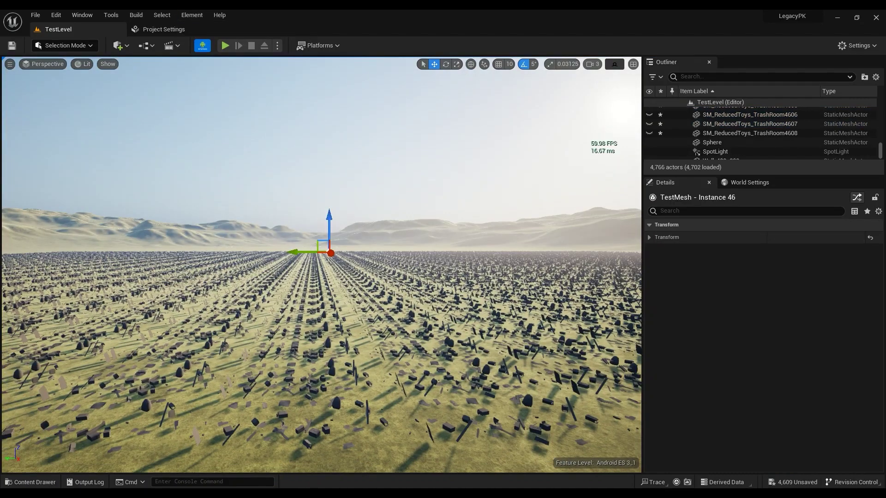
Run the console command stat rhi to display the rendering counters over the batched mesh field.
{"action": "right_click_drag", "start_coordinate": [369, 301], "coordinate": [434, 327]}
{"action": "right_click_drag", "start_coordinate": [627, 131], "coordinate": [563, 196]}
{"action": "right_click_drag", "start_coordinate": [552, 248], "coordinate": [560, 215]}
{"action": "right_click_drag", "start_coordinate": [606, 148], "coordinate": [449, 185]}
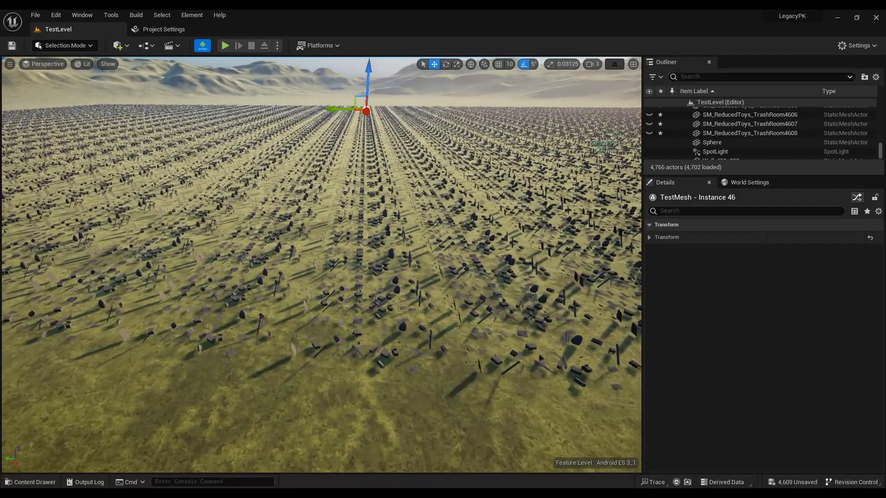
{"action": "key", "text": "w"}
{"action": "key", "text": "grave"}
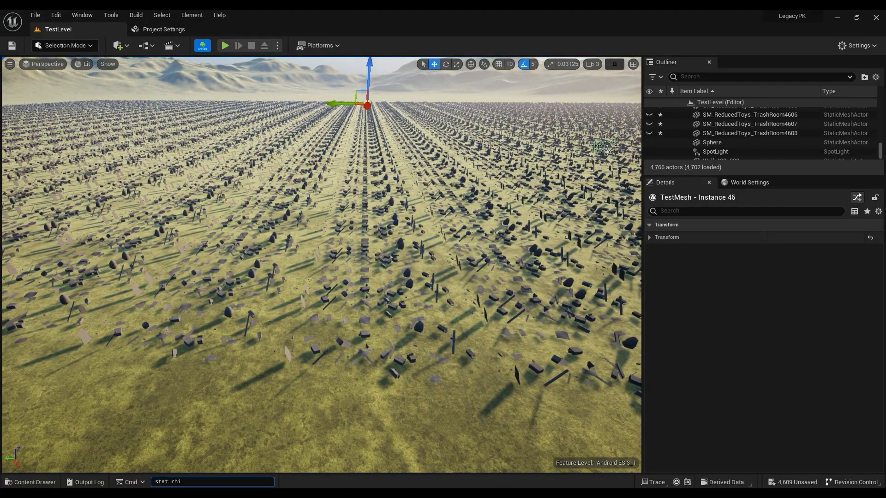
{"action": "key", "text": "Return"}
Examine the DrawPrimitive calls, triangles drawn and frame rate while viewing the batched field from several distances.
{"action": "right_click_drag", "start_coordinate": [600, 392], "coordinate": [600, 242]}
{"action": "key", "text": "s"}
{"action": "key", "text": "s"}
{"action": "right_click_drag", "start_coordinate": [333, 276], "coordinate": [333, 276]}
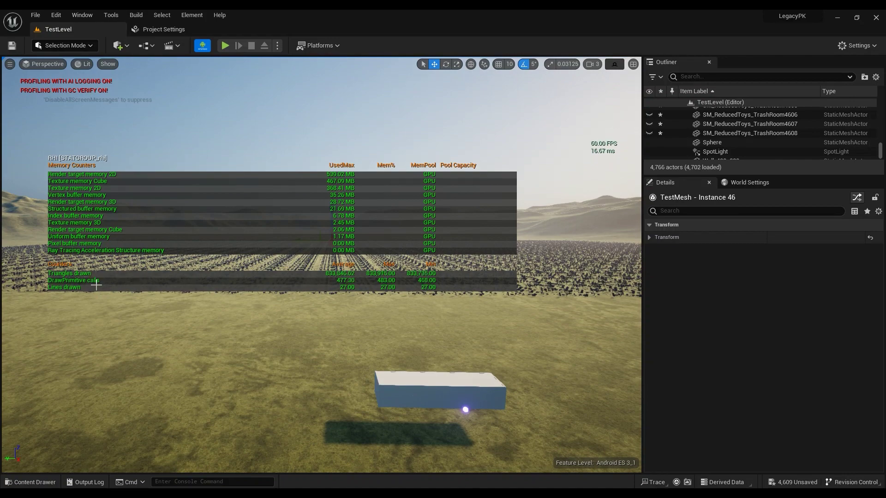
{"action": "right_click_drag", "start_coordinate": [361, 319], "coordinate": [341, 286]}
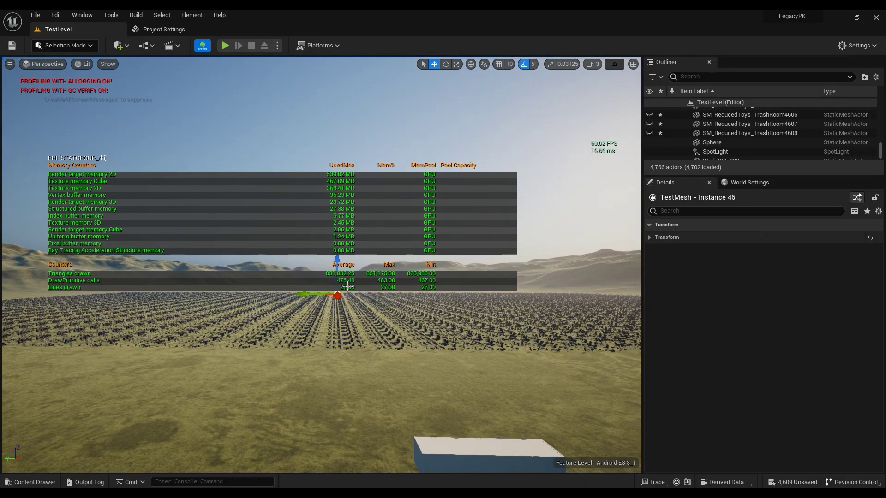
{"action": "right_click_drag", "start_coordinate": [347, 287], "coordinate": [355, 326]}
{"action": "key", "text": "w"}
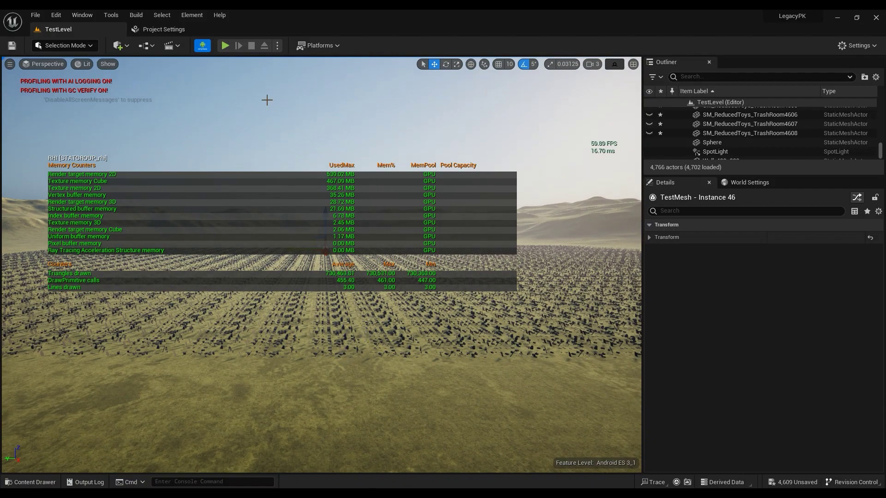
{"action": "right_click_drag", "start_coordinate": [351, 334], "coordinate": [368, 348]}
{"action": "key", "text": "w"}
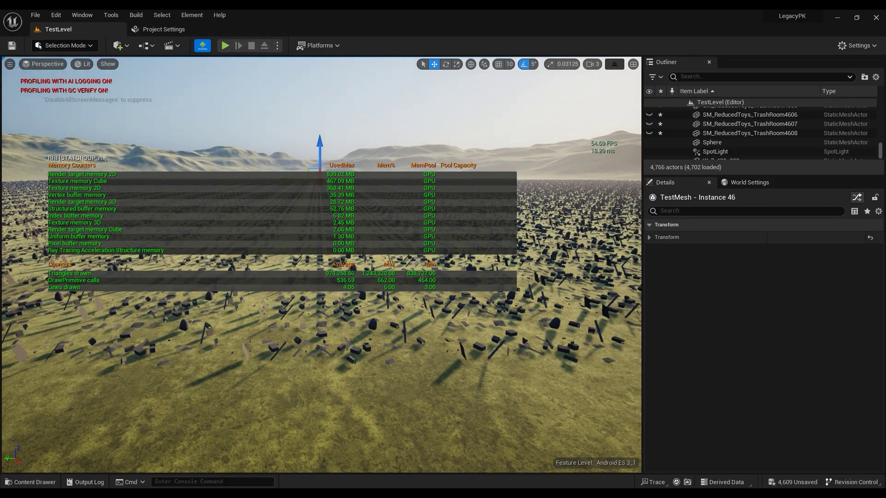
Check the mobile options, including Enable GPUScene on Mobile, in the project's rendering settings and return to TestLevel.
{"action": "left_click", "coordinate": [159, 29]}
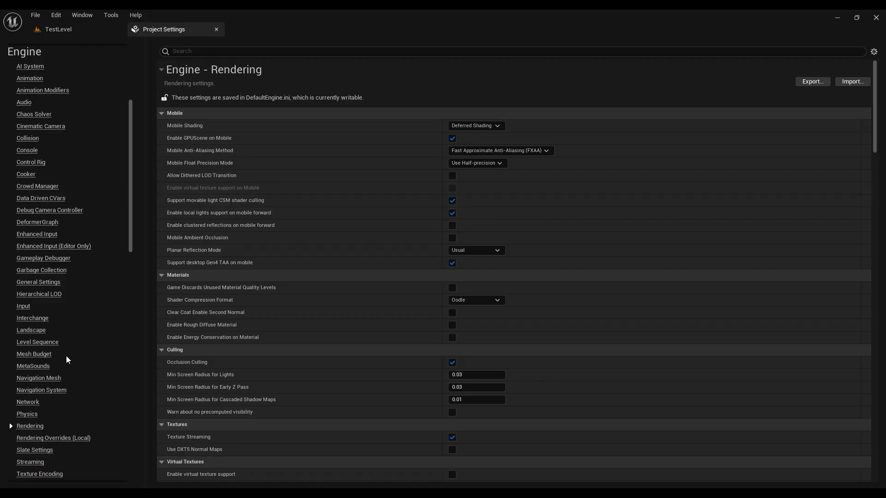
{"action": "scroll", "coordinate": [42, 416], "scroll_direction": "down", "scroll_amount": 2}
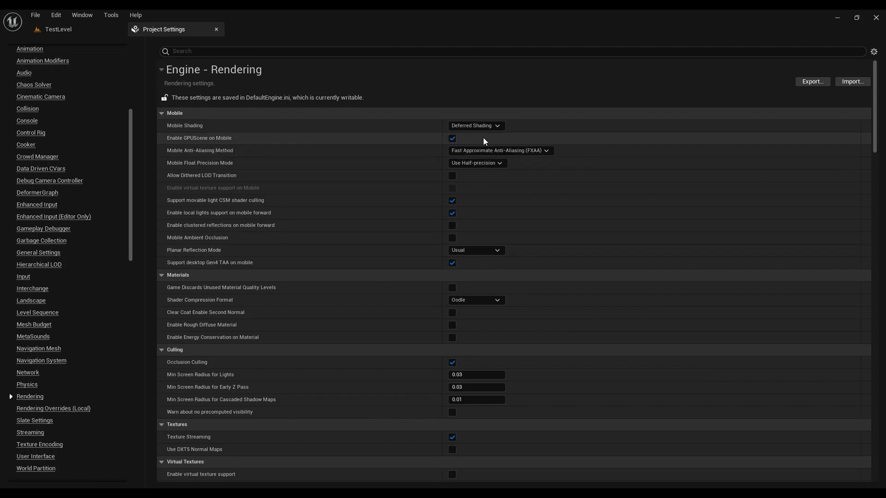
{"action": "left_click", "coordinate": [85, 32]}
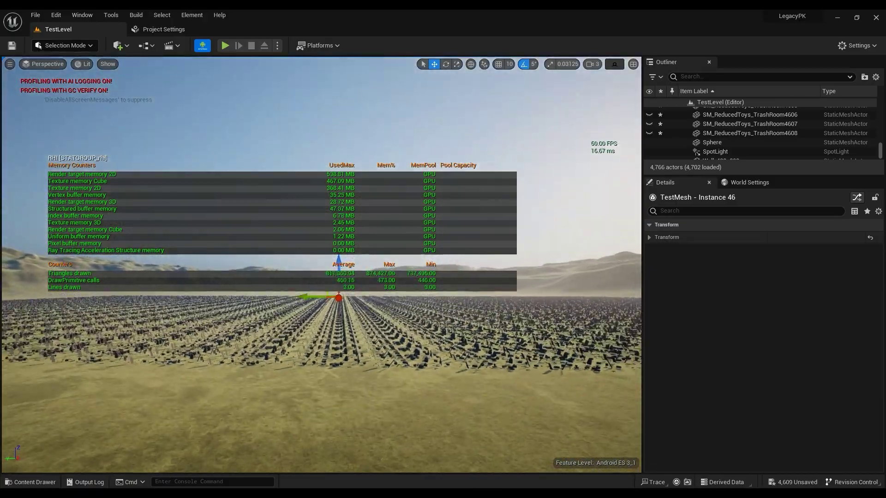
Fly around the merged mesh field and examine how the RHI counters and frame rate change with the viewing angle.
{"action": "key", "text": "w"}
{"action": "right_click_drag", "start_coordinate": [322, 265], "coordinate": [261, 314]}
{"action": "key", "text": "w"}
{"action": "key", "text": "s"}
{"action": "right_click_drag", "start_coordinate": [321, 265], "coordinate": [461, 231]}
{"action": "right_click_drag", "start_coordinate": [346, 275], "coordinate": [371, 273]}
{"action": "mouse_move", "coordinate": [402, 358]}
{"action": "right_mouse_down"}
{"action": "mouse_move", "coordinate": [417, 358]}
{"action": "mouse_move", "coordinate": [415, 364]}
{"action": "right_mouse_up"}
{"action": "key", "text": "q"}
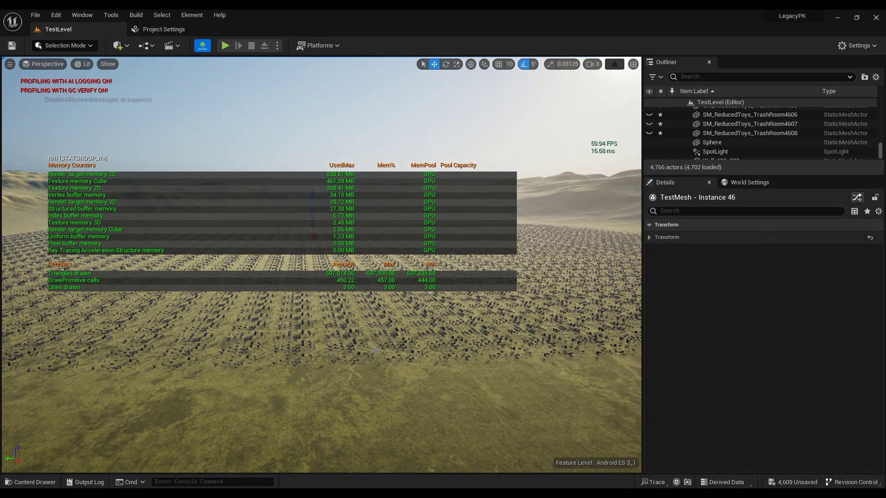
{"action": "right_click_drag", "start_coordinate": [345, 347], "coordinate": [375, 339]}
{"action": "right_click_drag", "start_coordinate": [337, 291], "coordinate": [324, 277]}
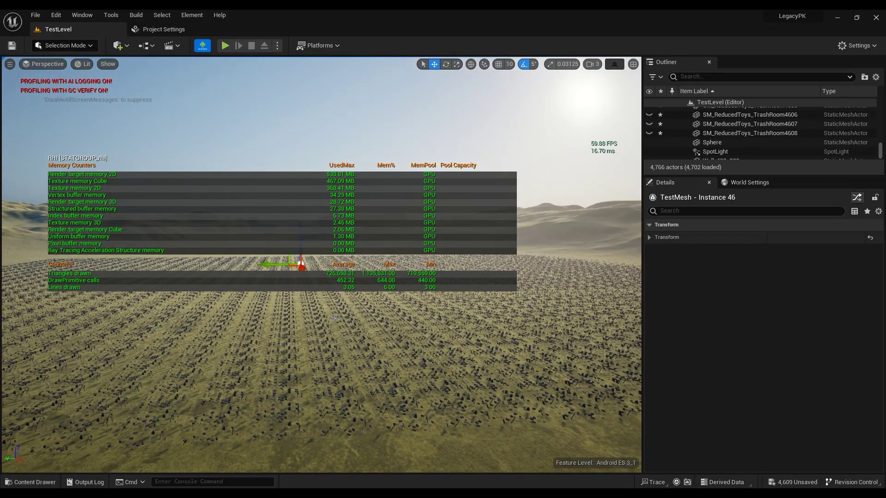